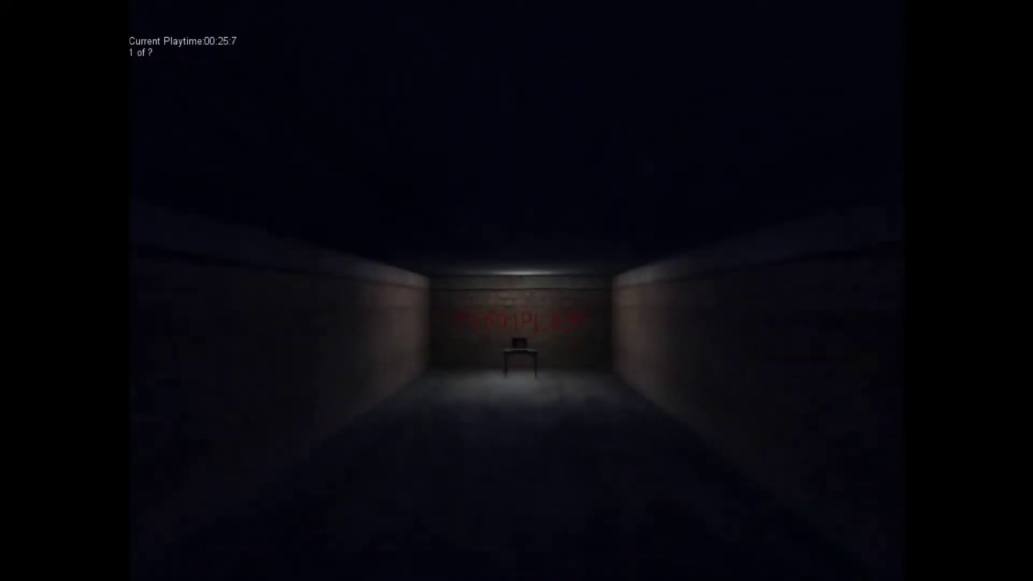
key(w)
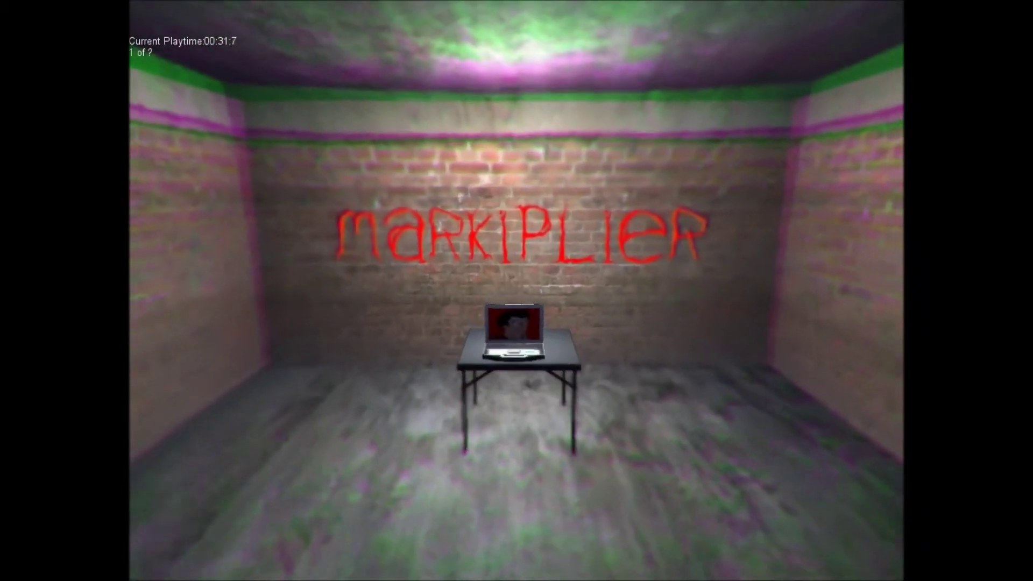
key(w)
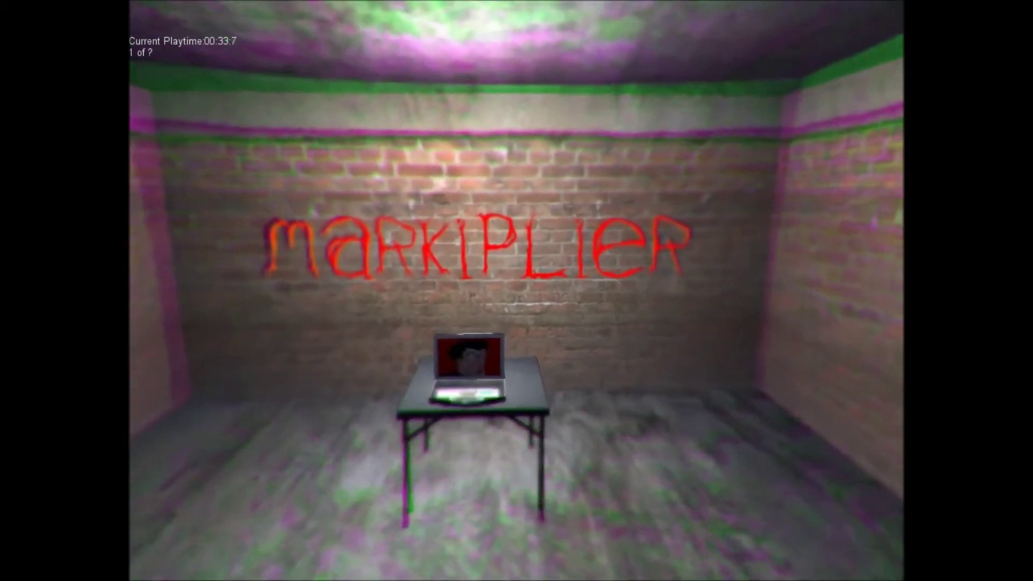
key(s)
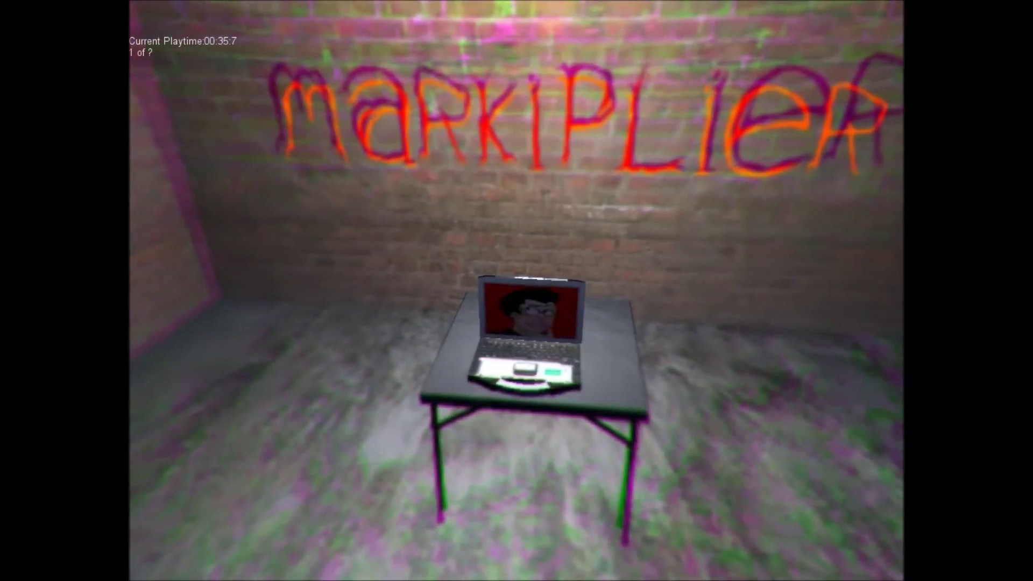
key(s)
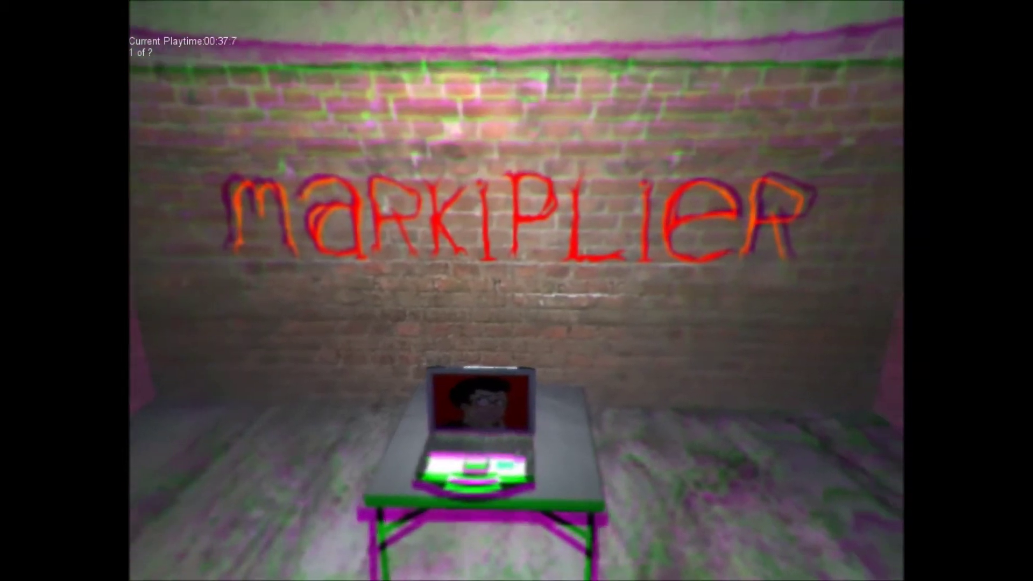